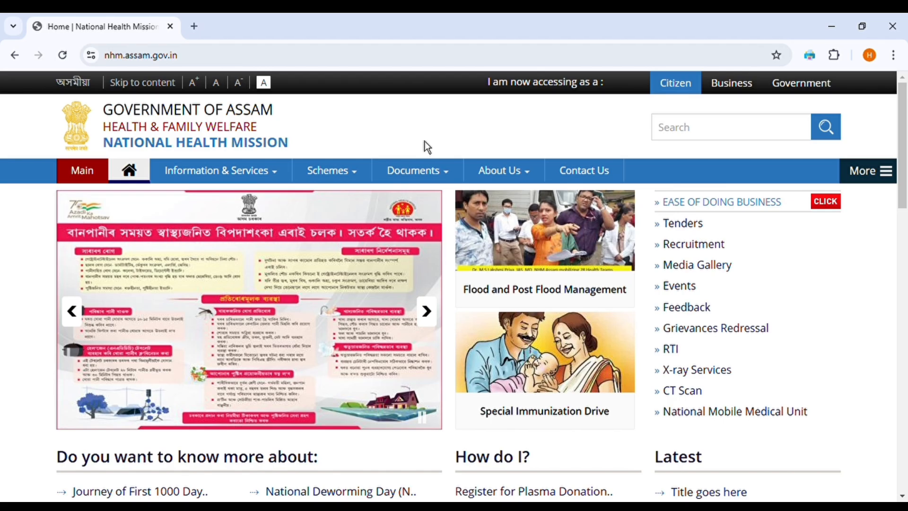
scroll(549, 373, down, 12)
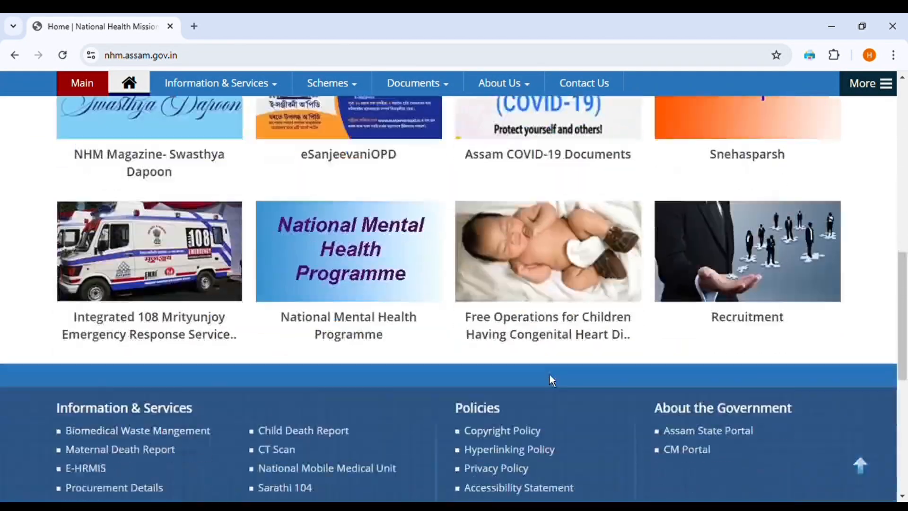
scroll(550, 375, up, 12)
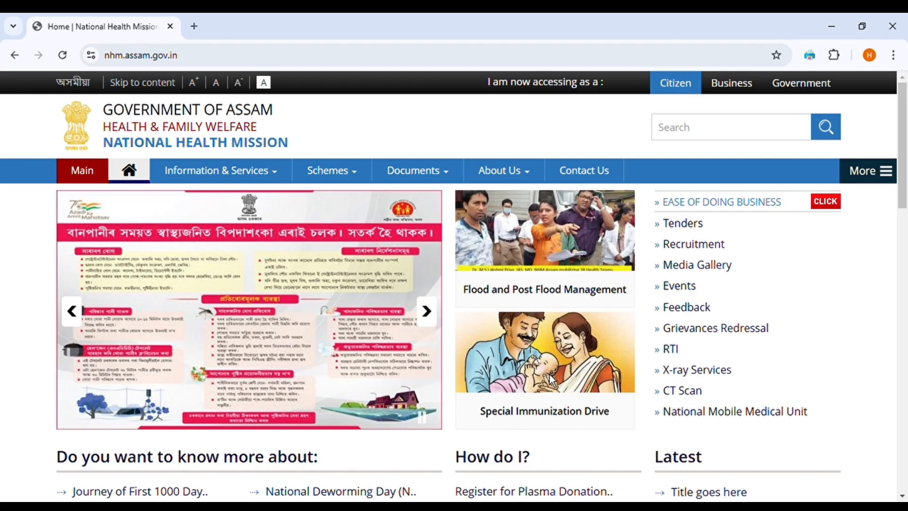
scroll(550, 382, down, 15)
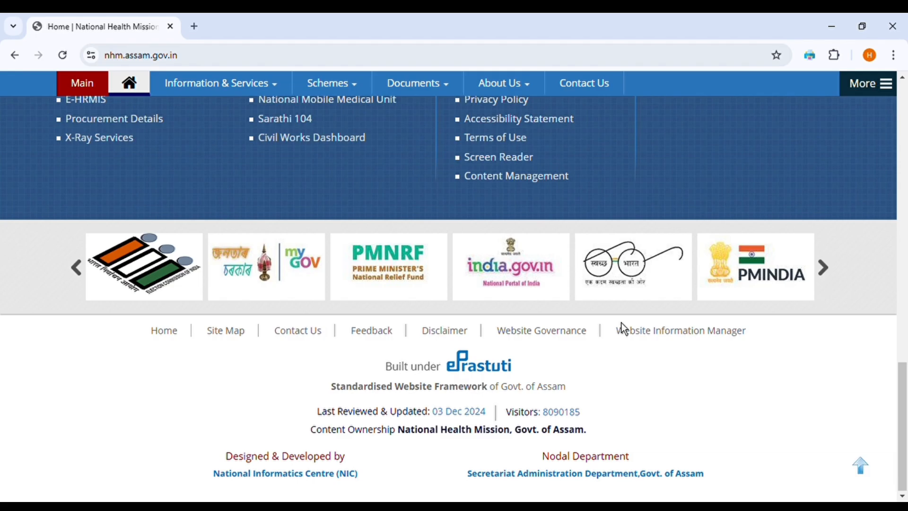
scroll(621, 324, up, 15)
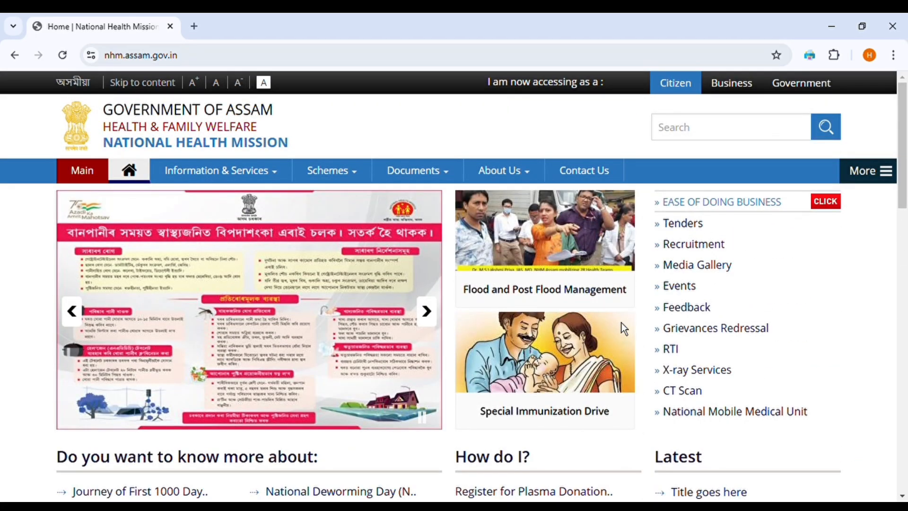
scroll(622, 322, down, 12)
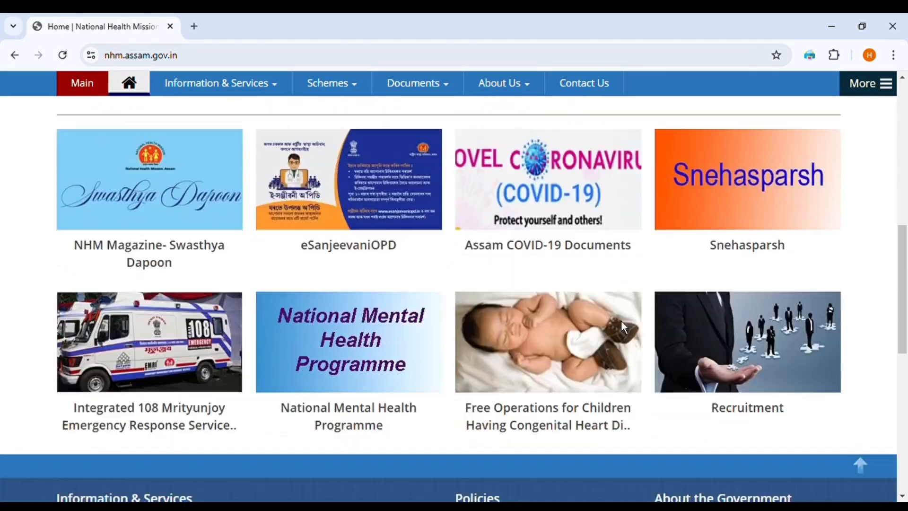
scroll(625, 322, up, 9)
scroll(625, 323, up, 4)
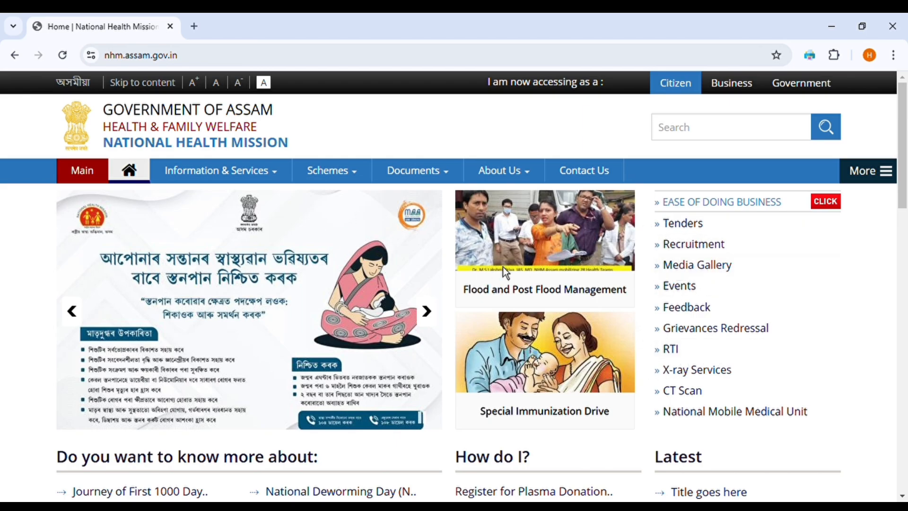
Step: Open the Recruitment page, follow the National Health Mission, Assam link and accept the redirect to the external website
click(695, 246)
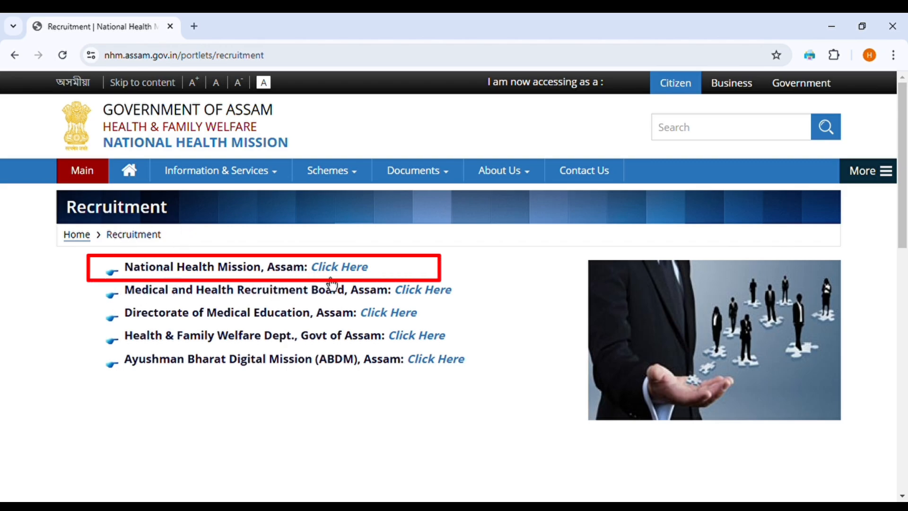
click(352, 275)
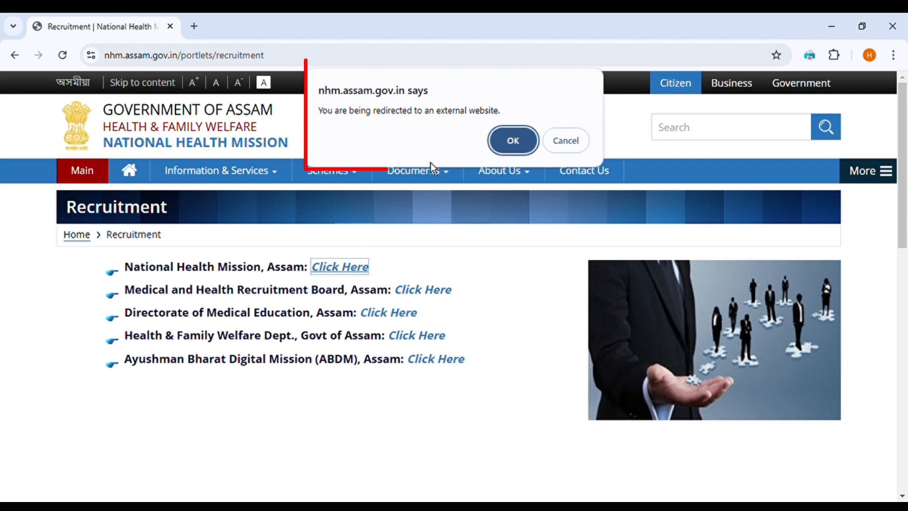
click(515, 141)
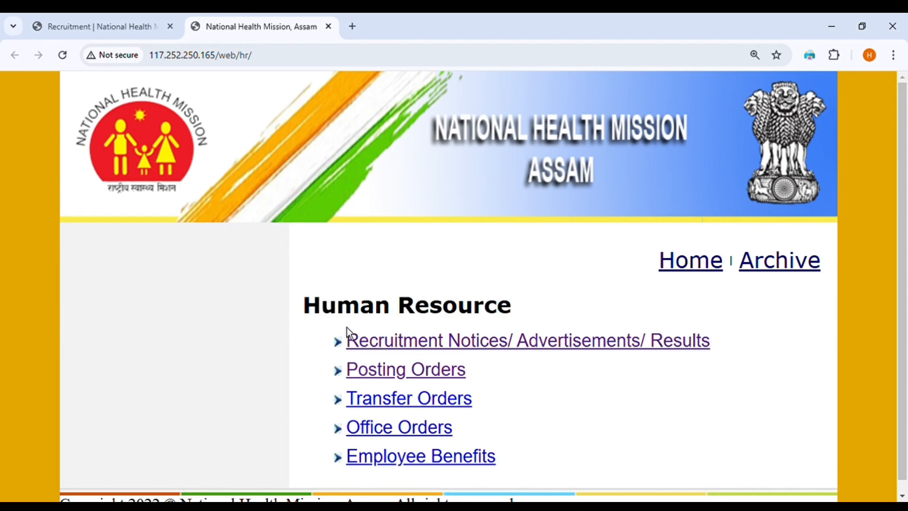
Step: Open the recruitment notices and follow the Apply Online link for the engagement of Community Health Officers
click(464, 358)
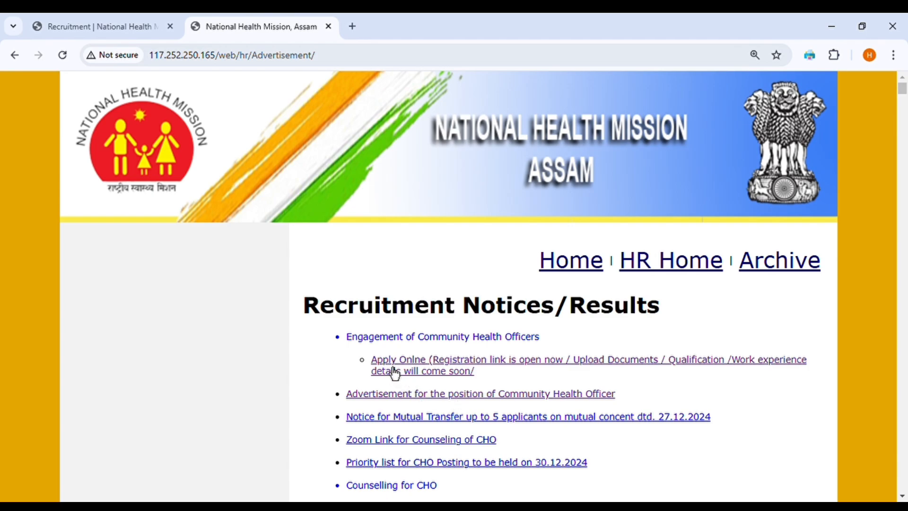
click(422, 371)
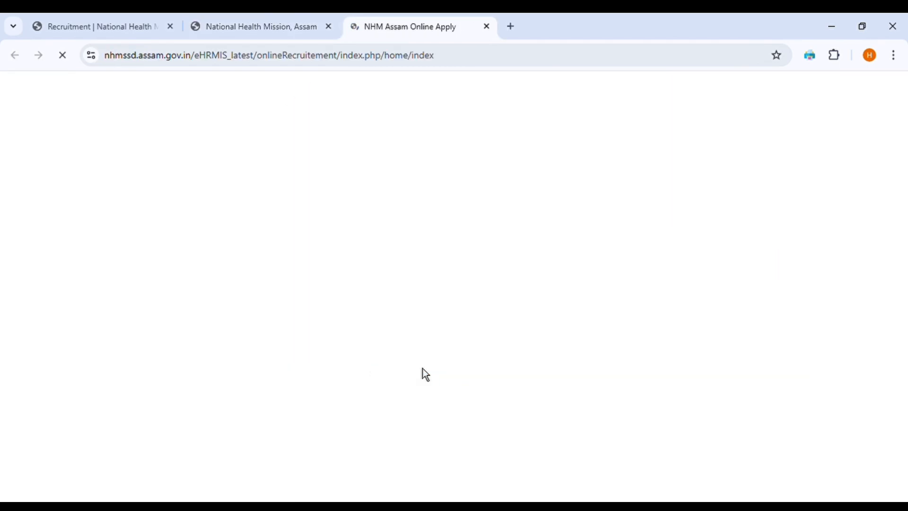
Step: Look through the Post Applied For choices at the beginning of the registration form
scroll(438, 358, down, 3)
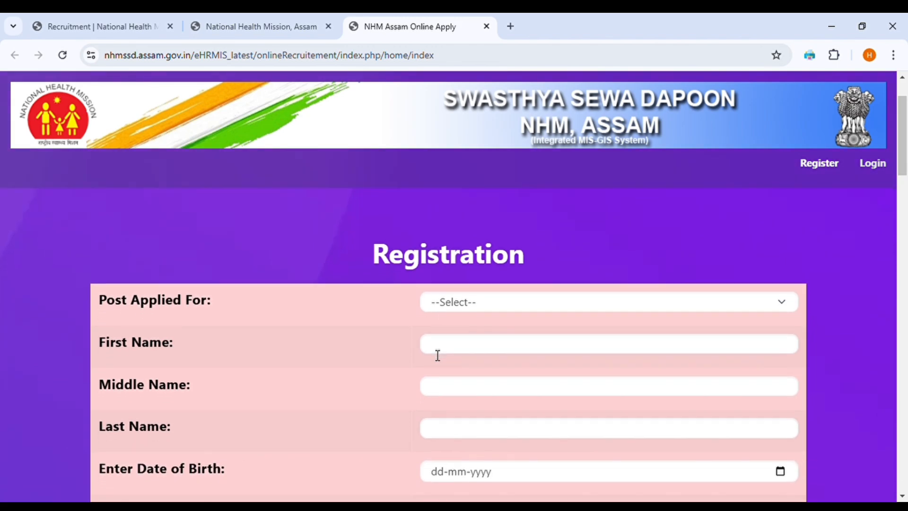
scroll(438, 358, up, 2)
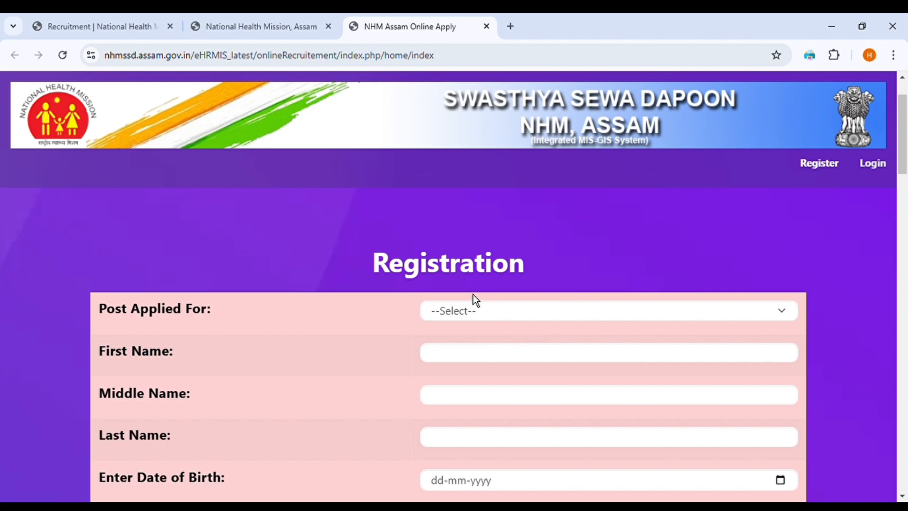
scroll(111, 284, down, 2)
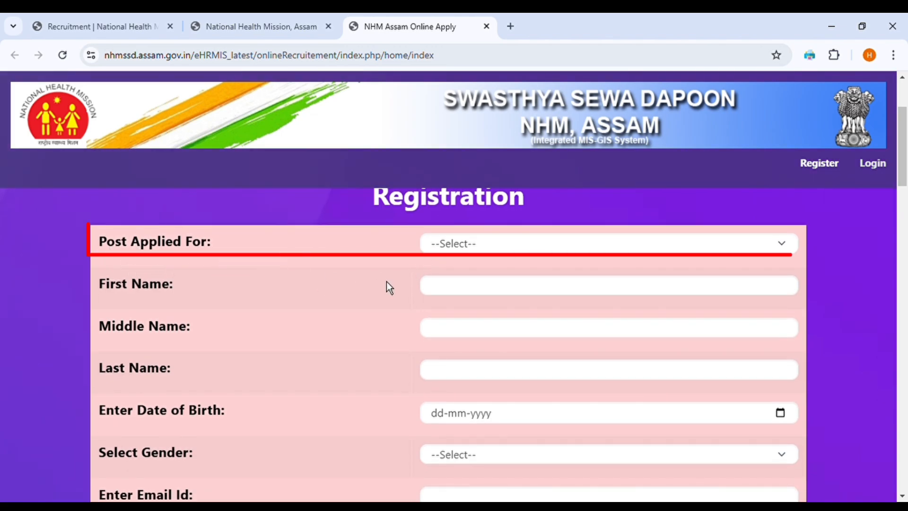
click(495, 253)
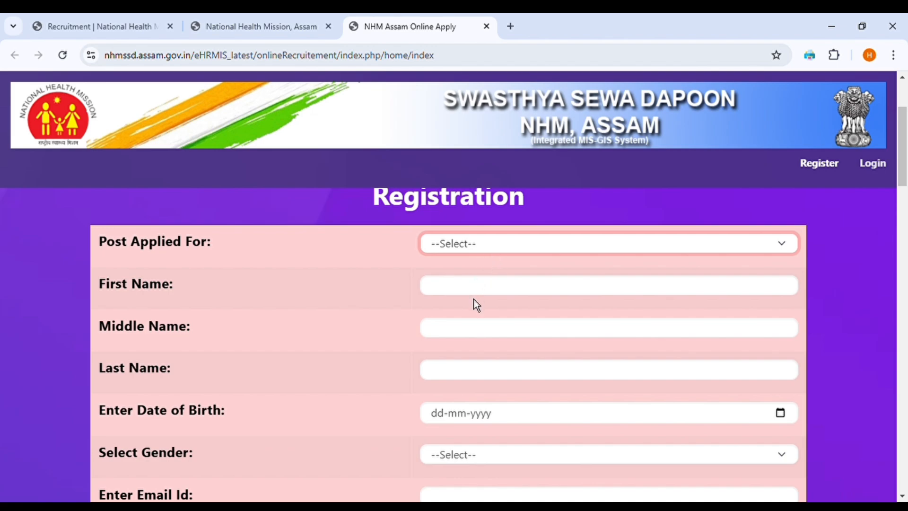
key(Down)
scroll(460, 336, down, 2)
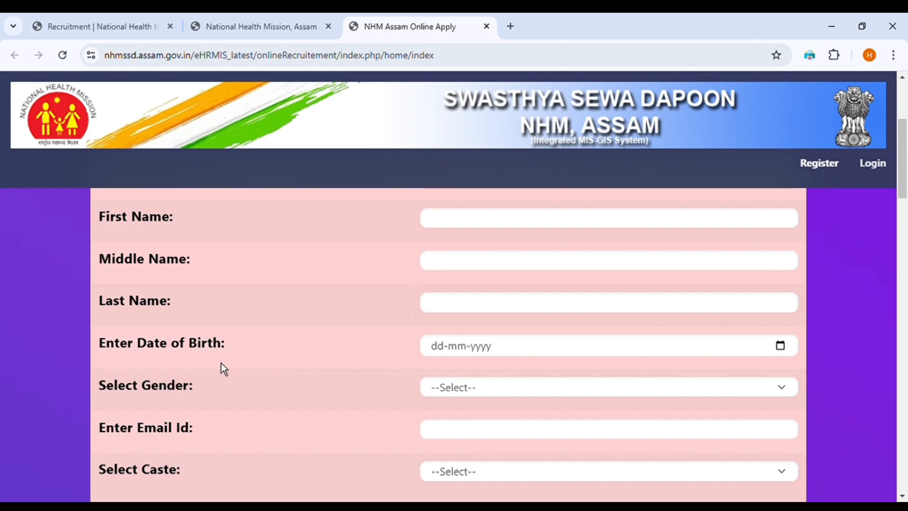
Step: Examine the date of birth picker and the Select Gender choices in the registration form
click(438, 354)
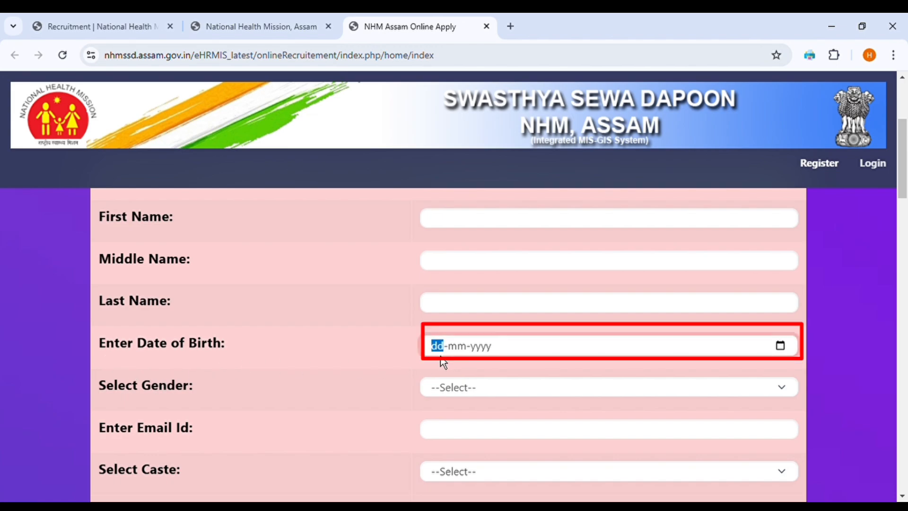
click(460, 356)
click(788, 360)
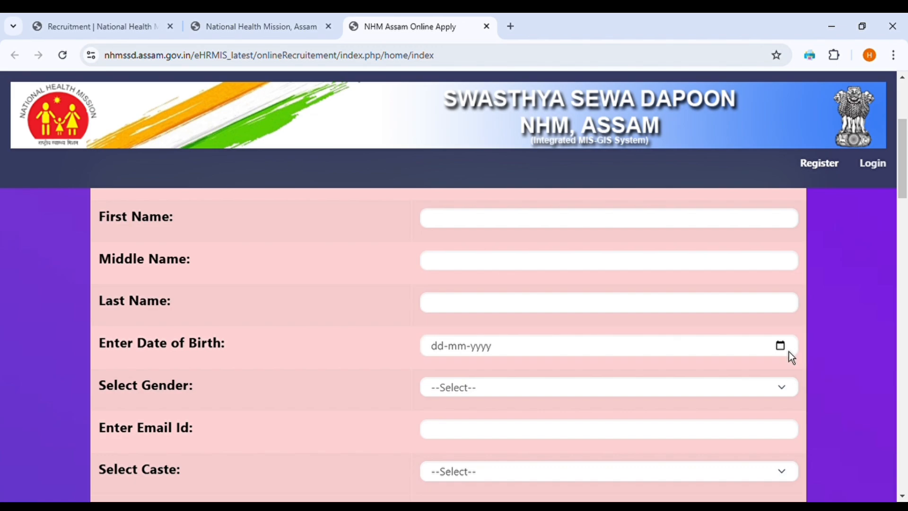
click(675, 363)
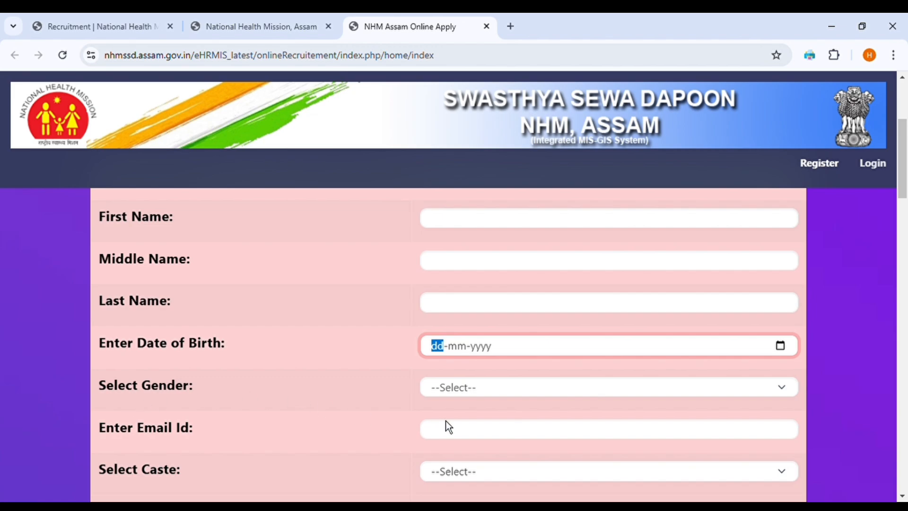
click(501, 398)
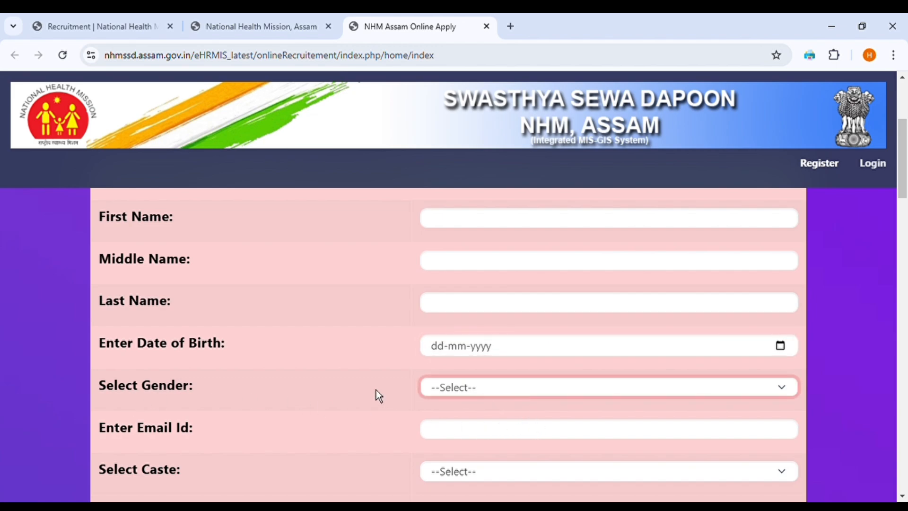
click(389, 401)
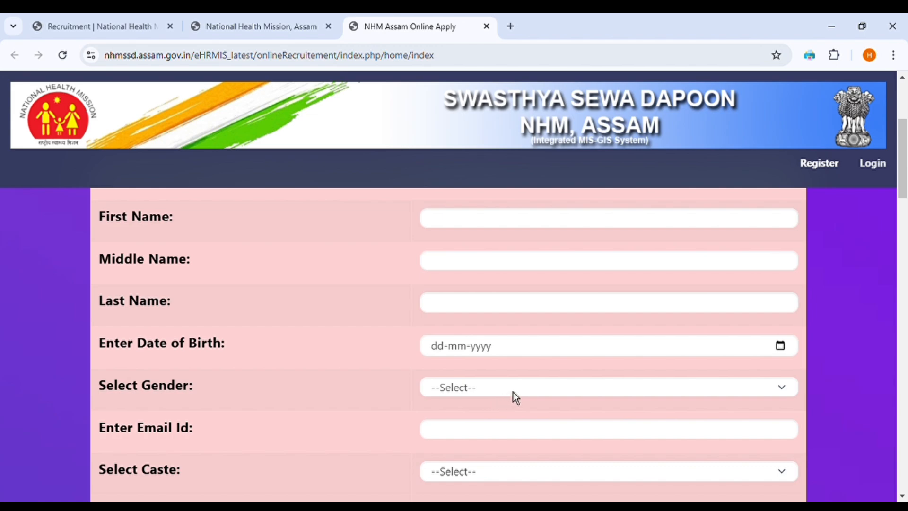
Step: Look over the rest of the registration form and examine the Select Caste choices
scroll(467, 411, down, 3)
scroll(353, 383, down, 2)
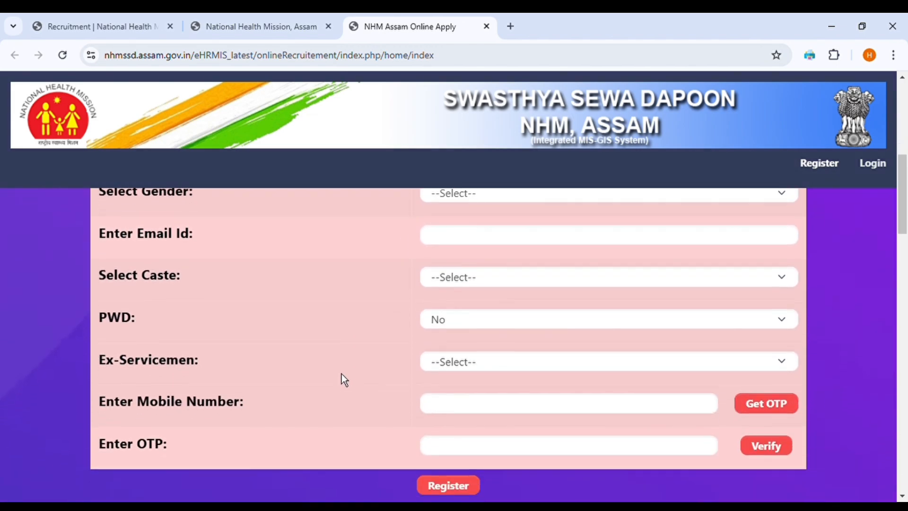
scroll(340, 377, up, 2)
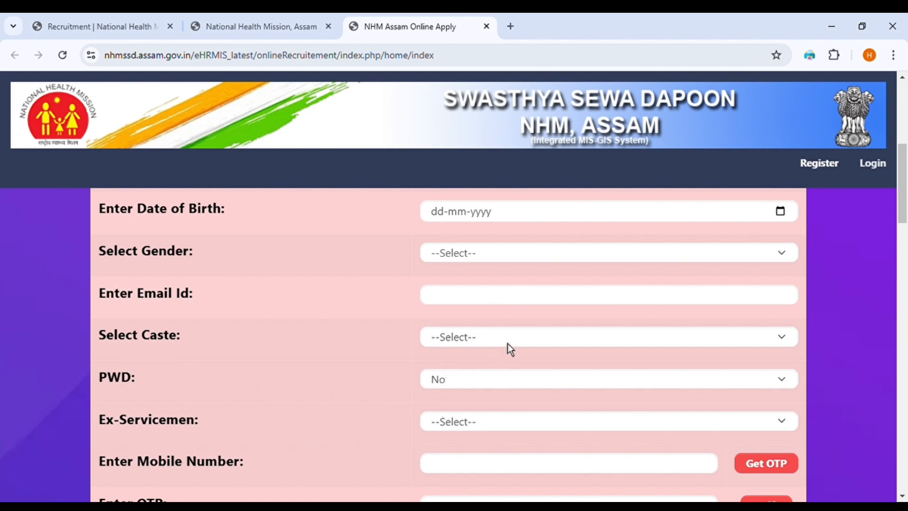
click(524, 347)
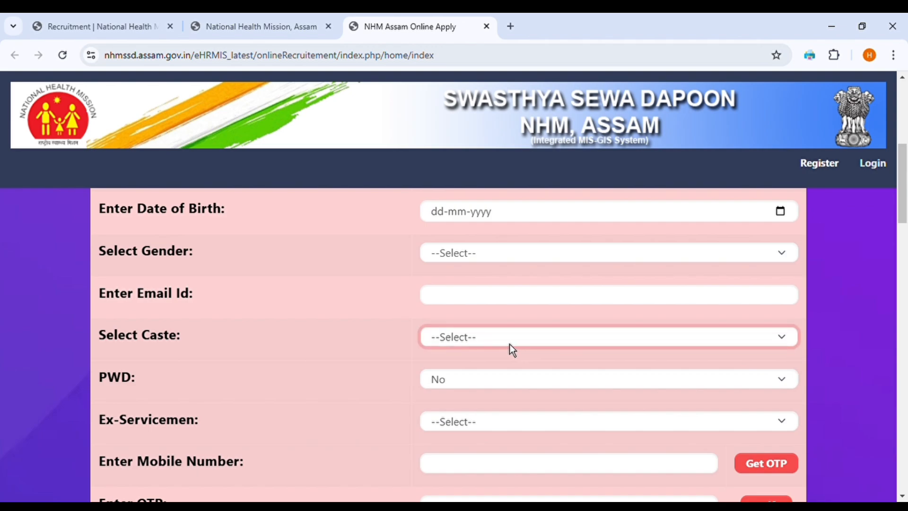
scroll(511, 349, down, 2)
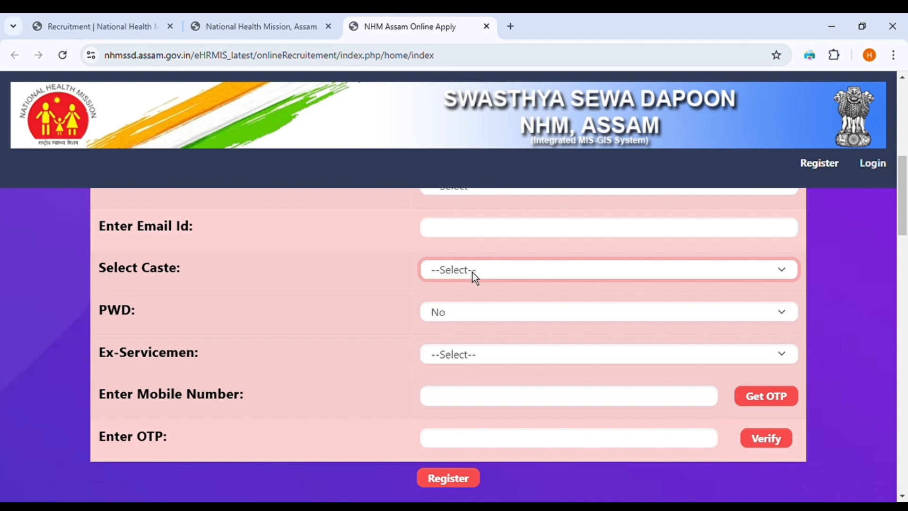
click(361, 289)
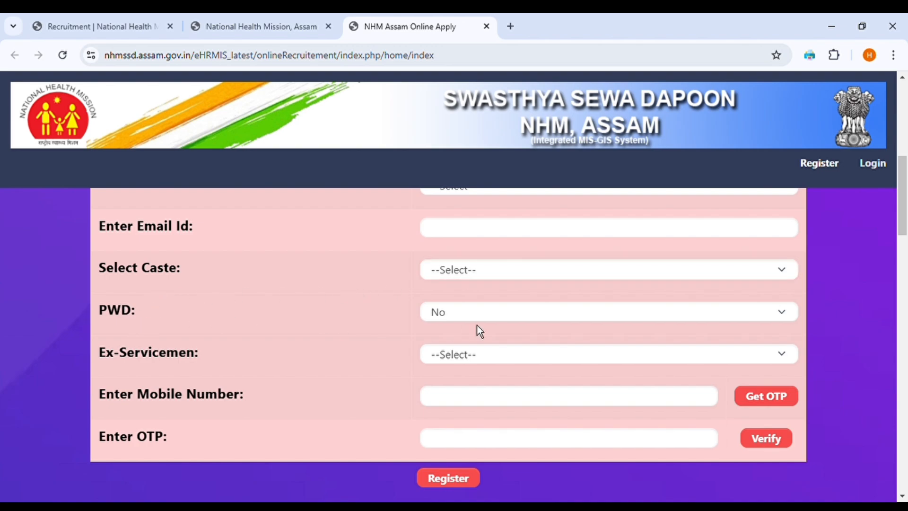
Step: Check the PWD choices and set Ex-Servicemen to No
click(545, 320)
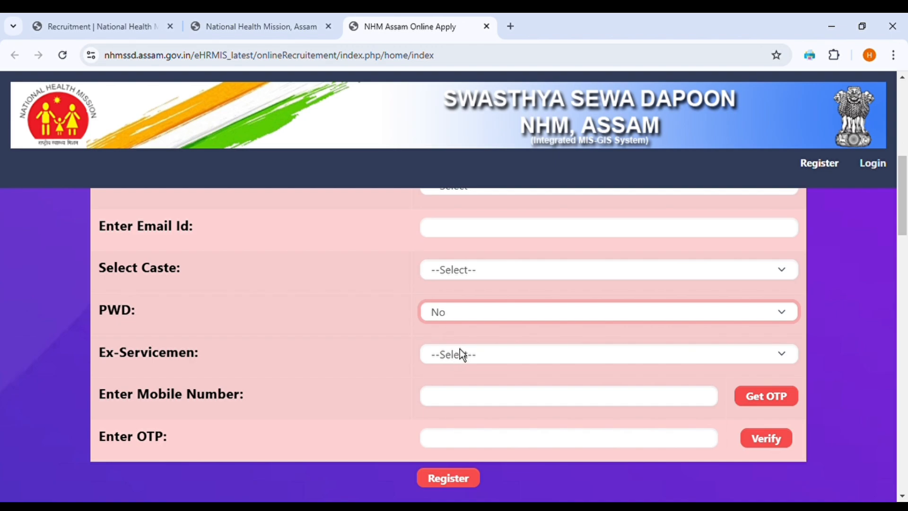
key(Tab)
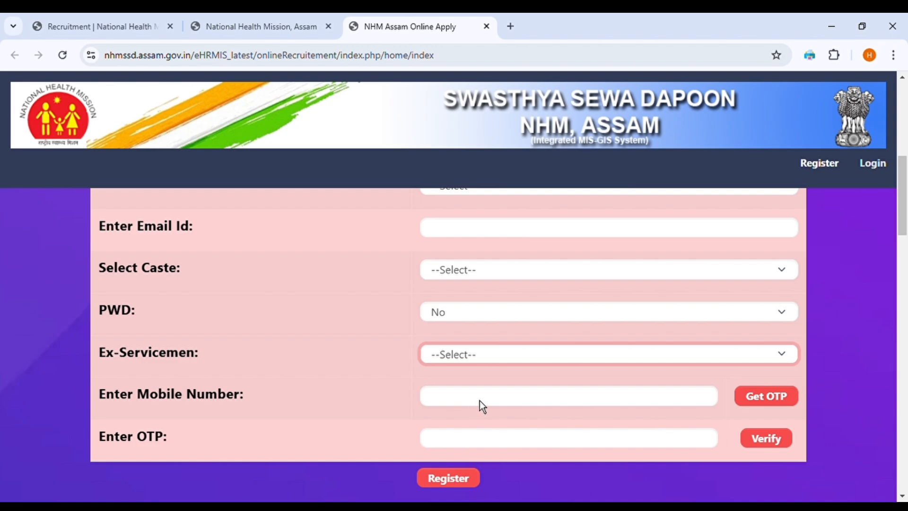
key(n)
Step: Examine the mobile number, OTP verification and Register controls that complete the registration form
click(786, 404)
scroll(464, 445, down, 1)
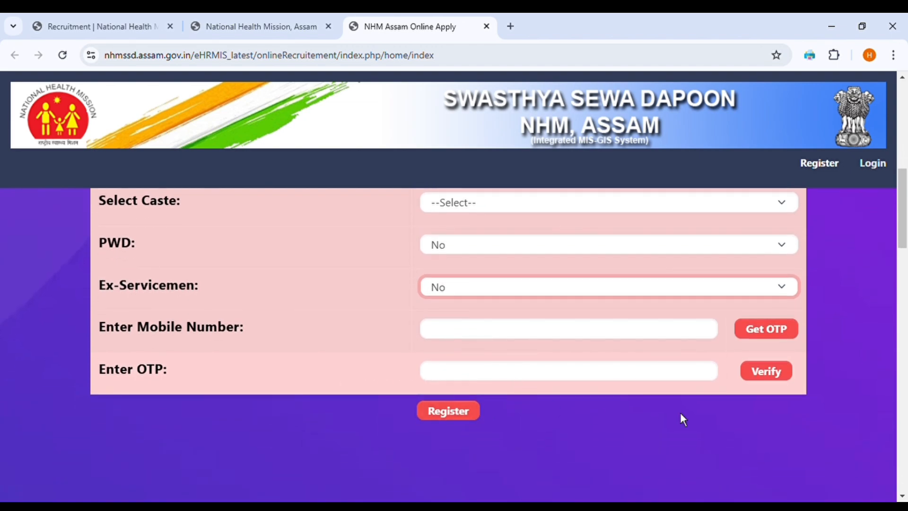
click(784, 376)
scroll(602, 367, down, 2)
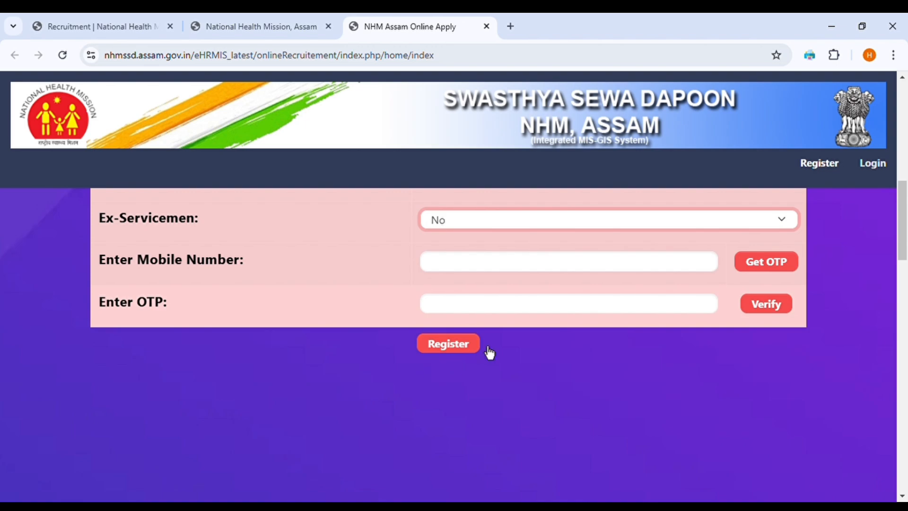
Step: Open the applicant login page of the recruitment portal
click(883, 167)
scroll(645, 268, down, 3)
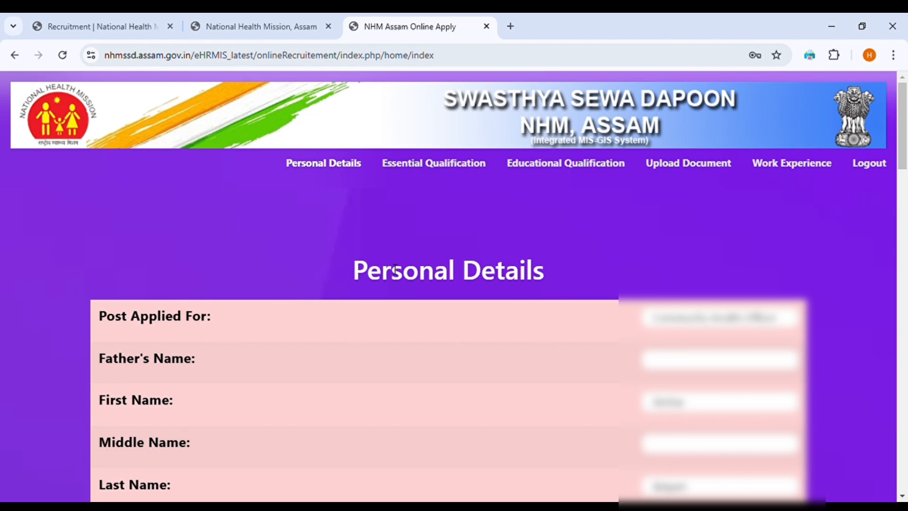
Step: Go through the Personal Details form from Post Applied For to PWD and select the applicant's religion
scroll(544, 299, down, 3)
scroll(260, 276, up, 2)
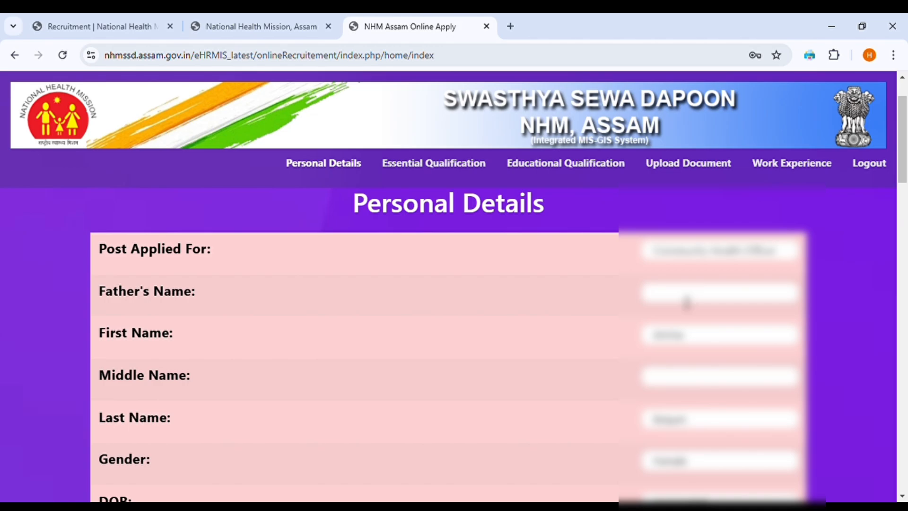
scroll(687, 302, down, 1)
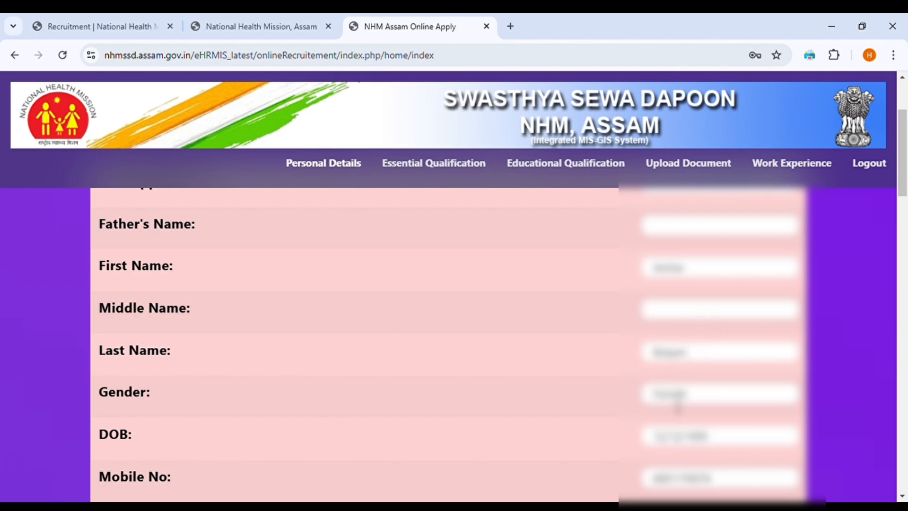
scroll(686, 405, down, 1)
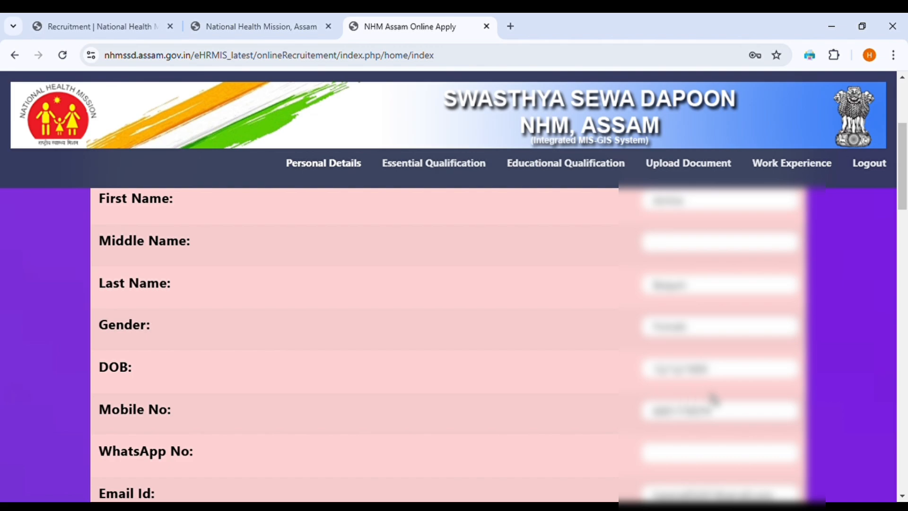
scroll(615, 415, down, 1)
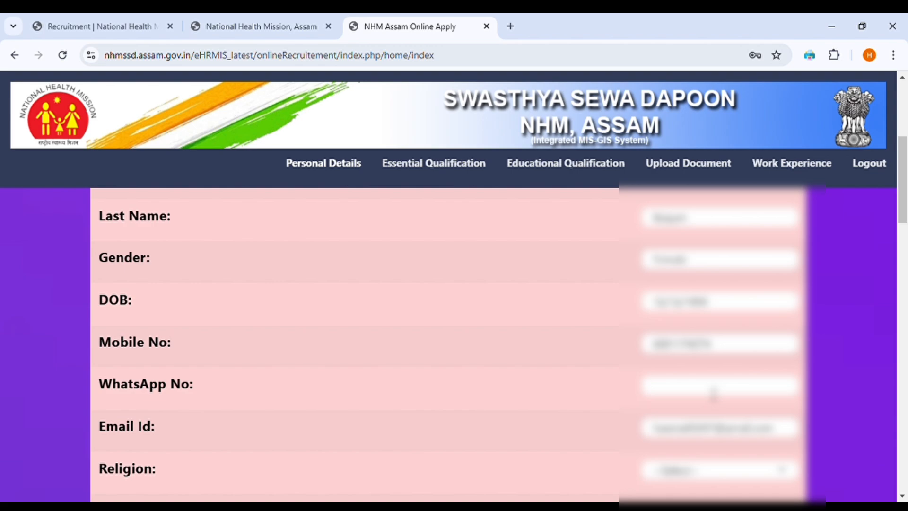
scroll(714, 393, down, 1)
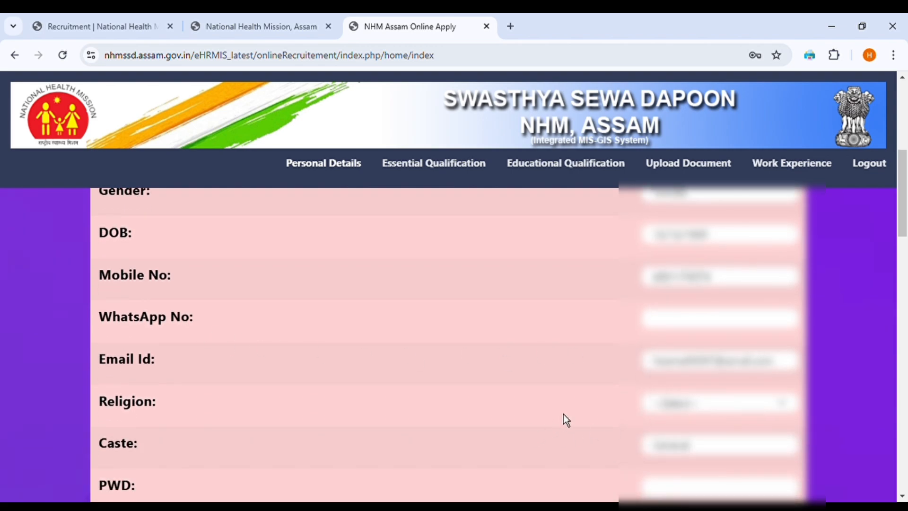
scroll(323, 410, down, 1)
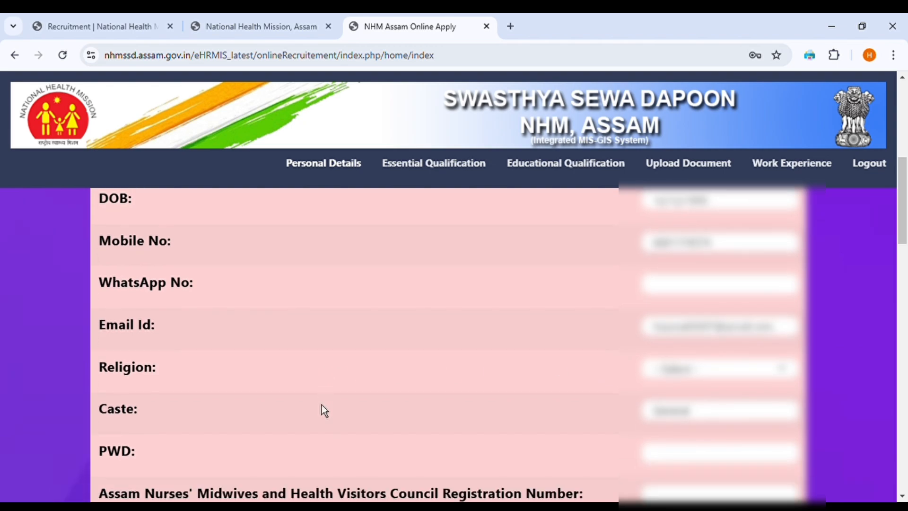
scroll(321, 406, down, 2)
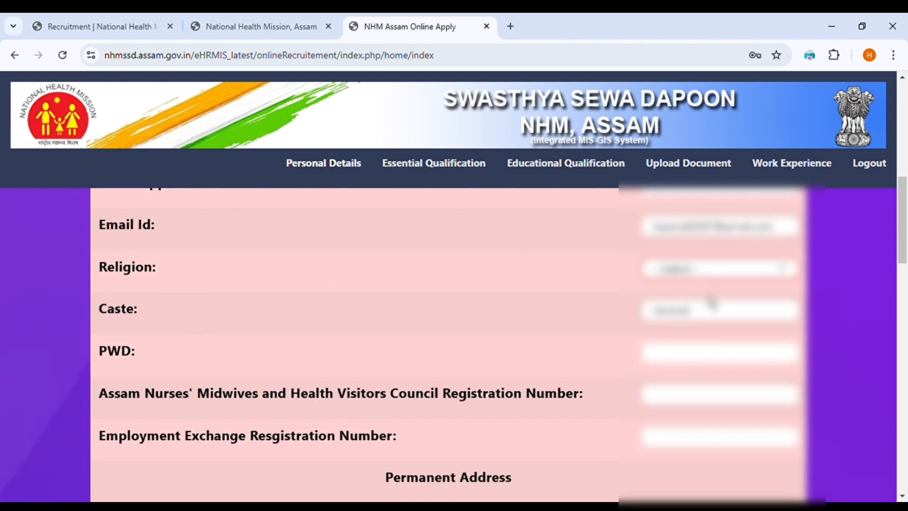
click(684, 382)
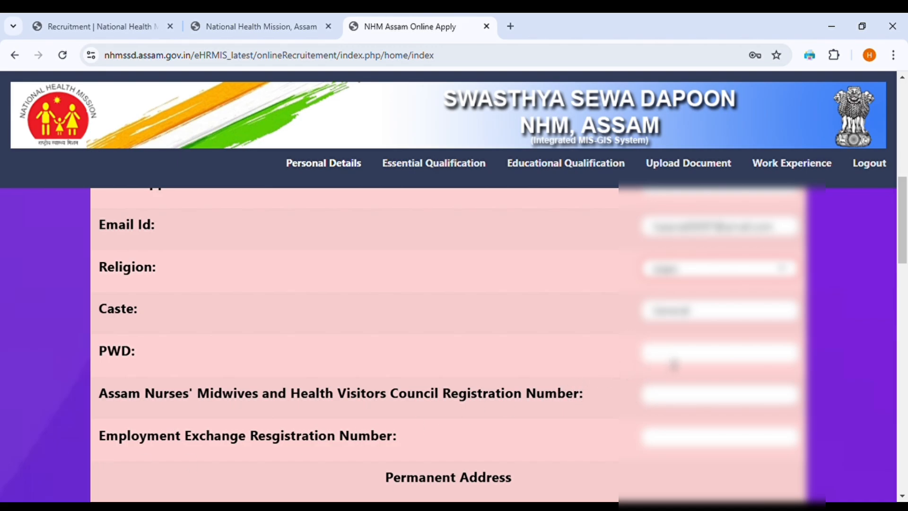
Step: Examine the registration number, Permanent Address and Correspondance Address fields down to the form's Update control
scroll(674, 364, down, 2)
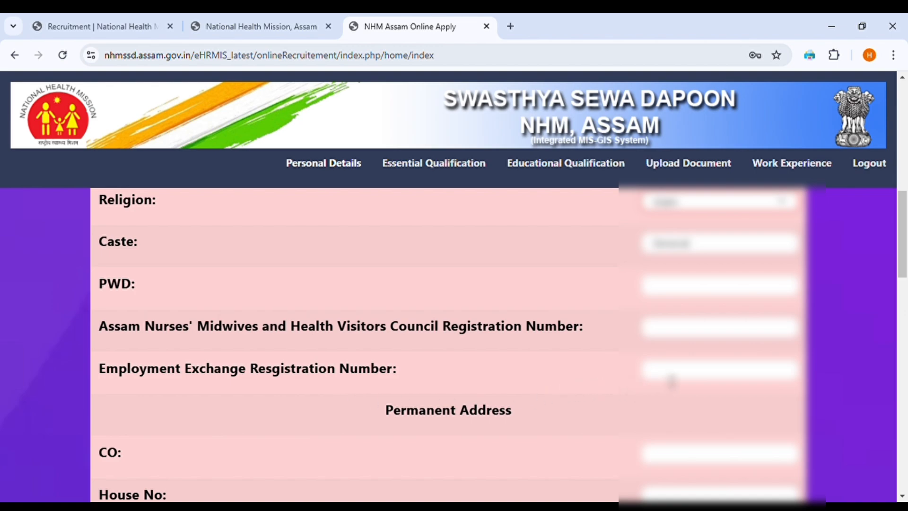
scroll(672, 381, down, 1)
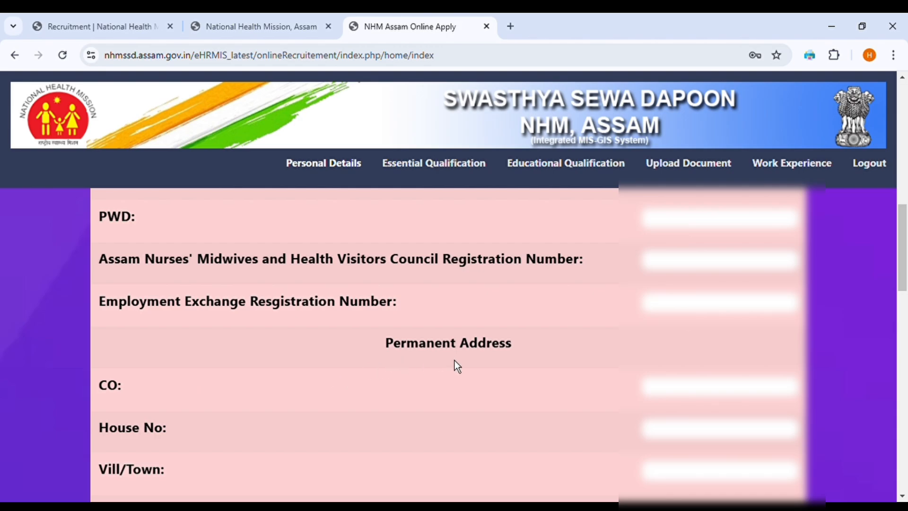
scroll(530, 374, down, 2)
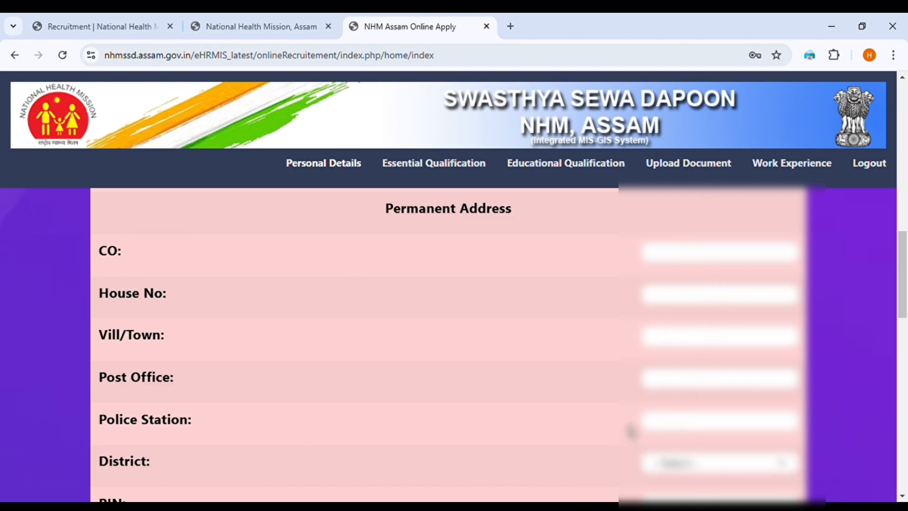
scroll(630, 428, down, 5)
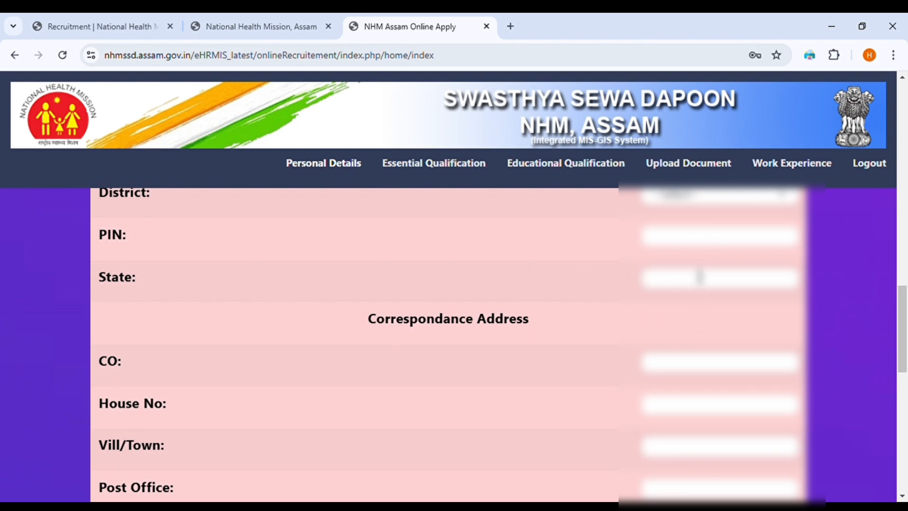
scroll(701, 284, down, 1)
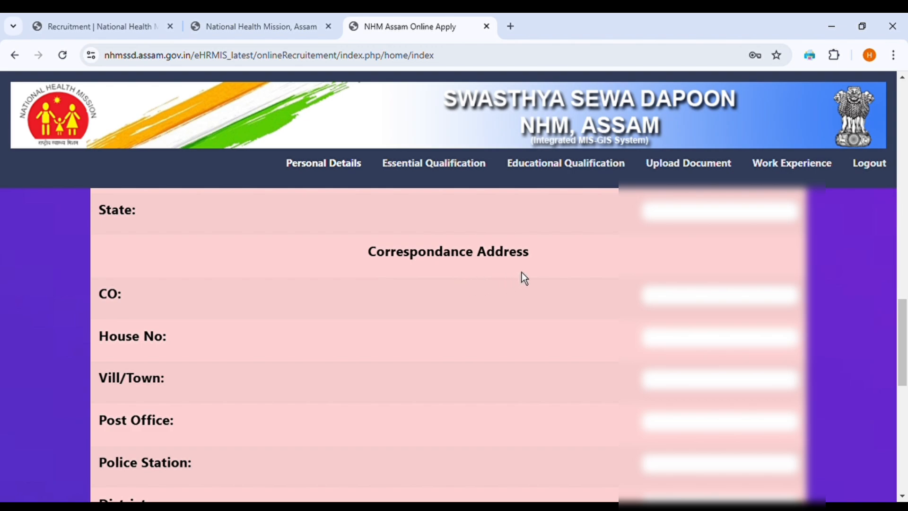
scroll(762, 274, down, 2)
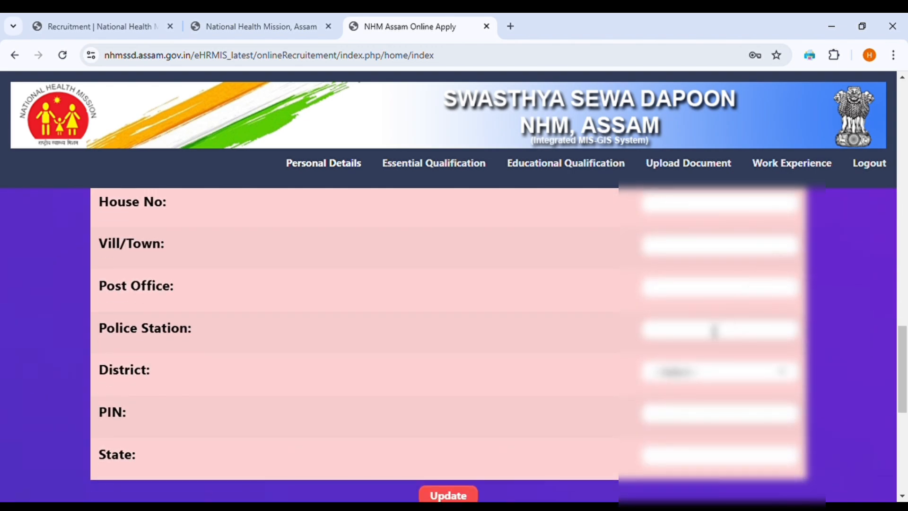
scroll(677, 370, up, 1)
scroll(677, 369, down, 1)
scroll(517, 291, up, 2)
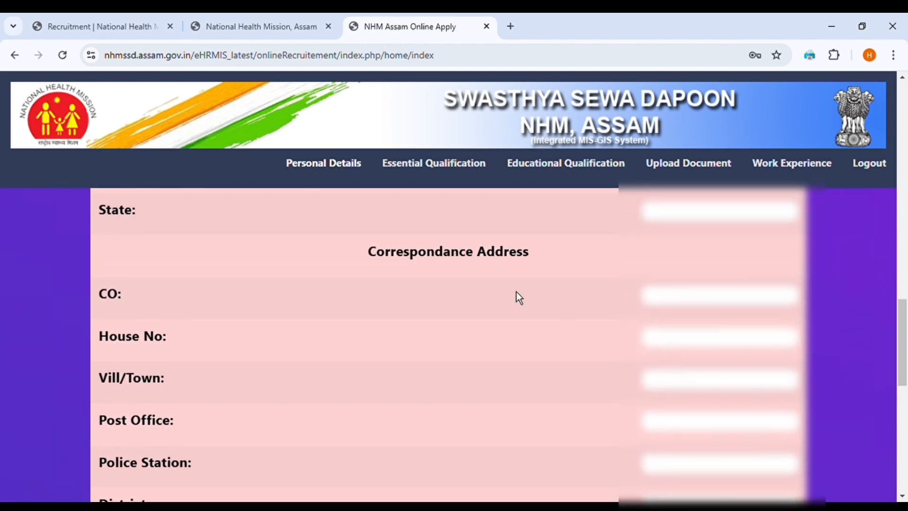
scroll(754, 339, down, 2)
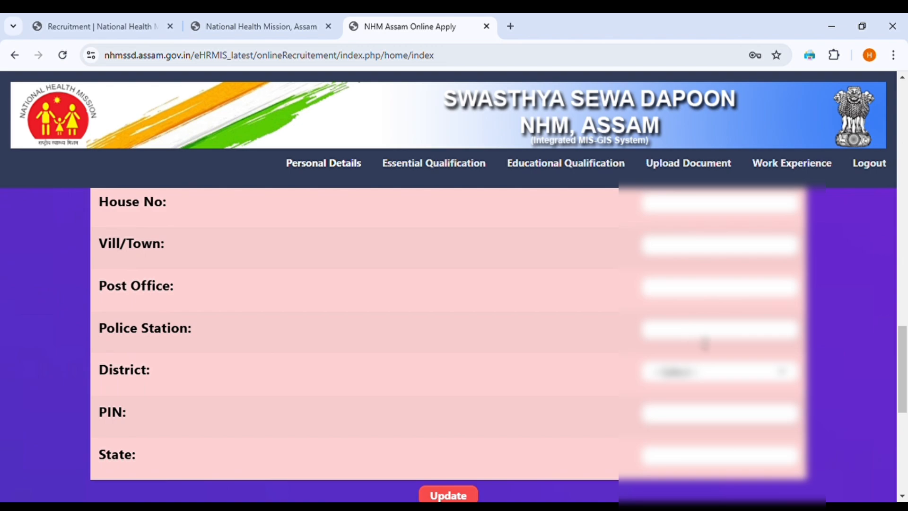
scroll(705, 344, down, 2)
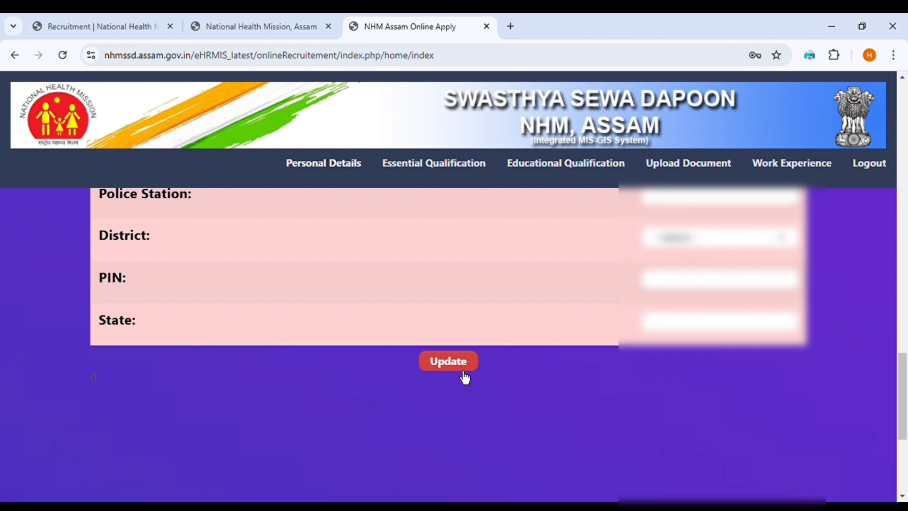
Step: Check which other application sections are offered and review the whole Personal Details form once more
scroll(465, 377, up, 5)
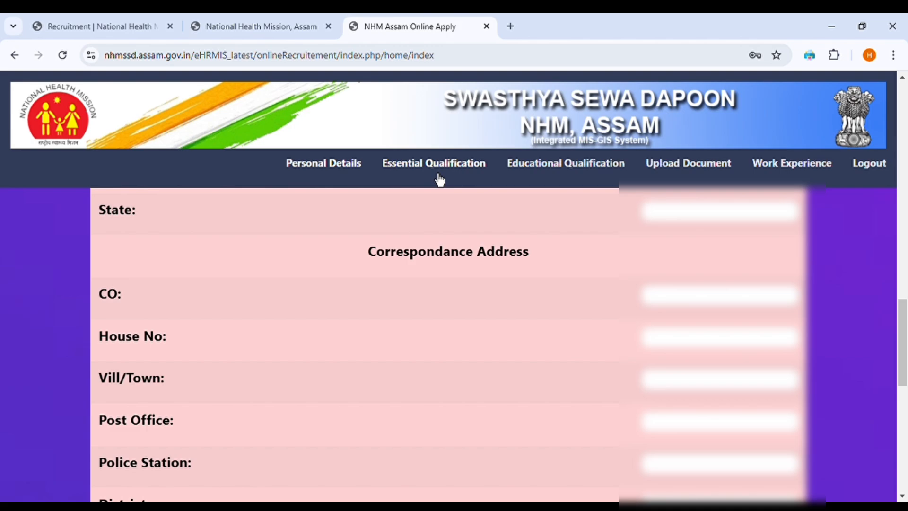
scroll(441, 181, up, 10)
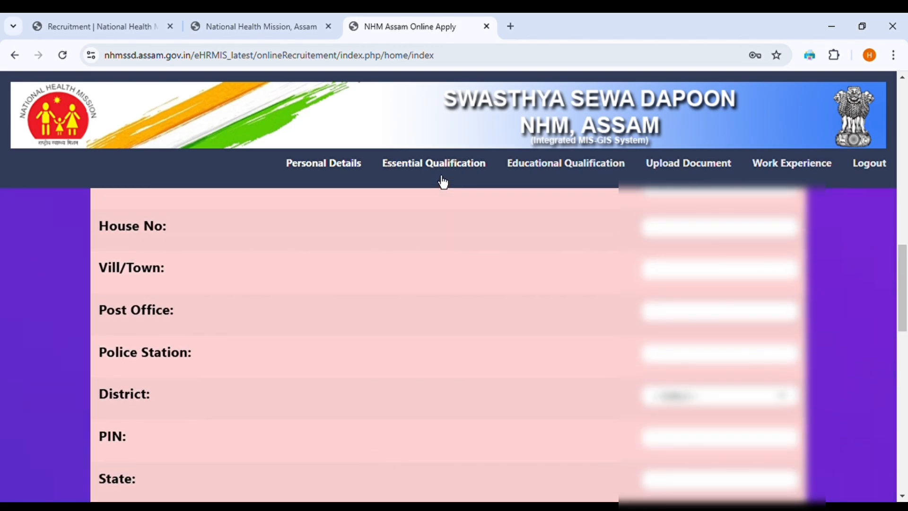
scroll(442, 181, up, 4)
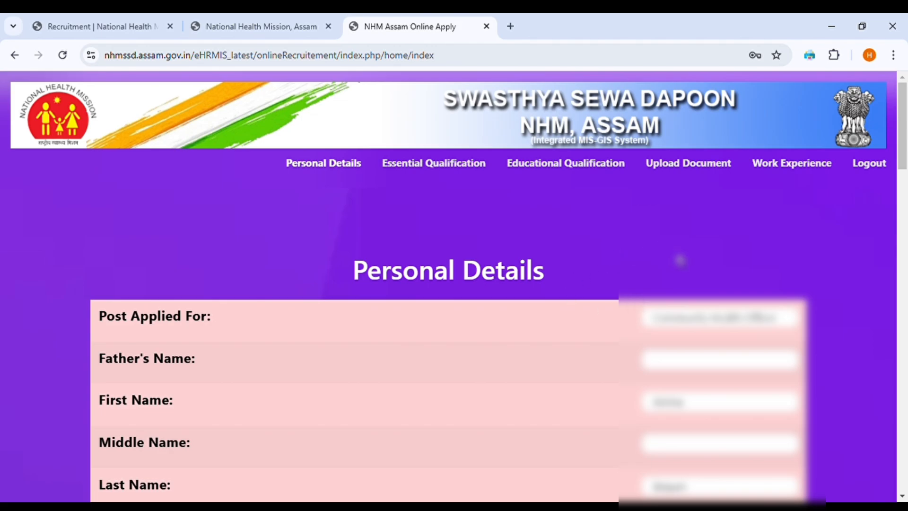
scroll(680, 260, down, 14)
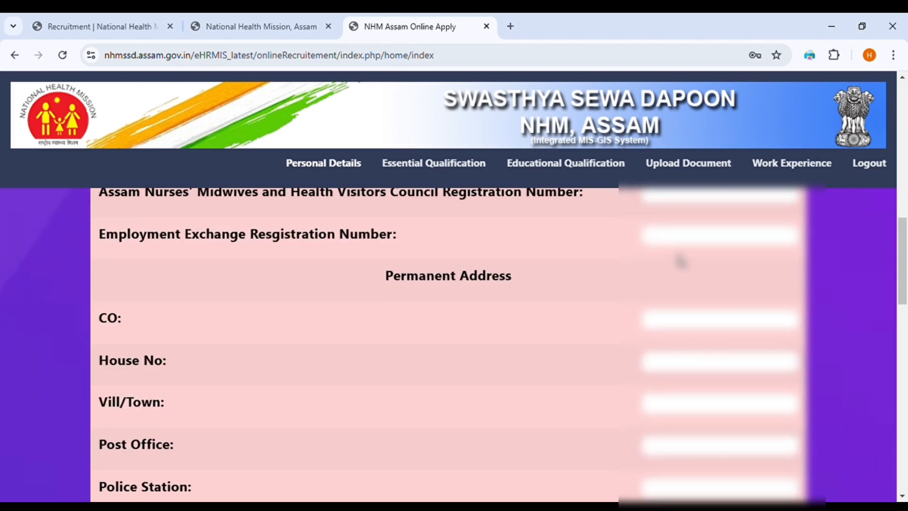
scroll(681, 260, down, 4)
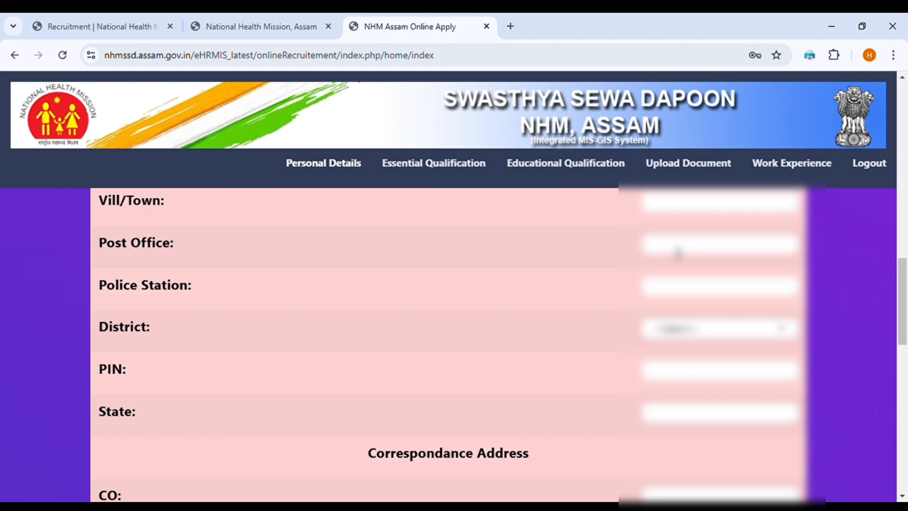
scroll(679, 254, down, 12)
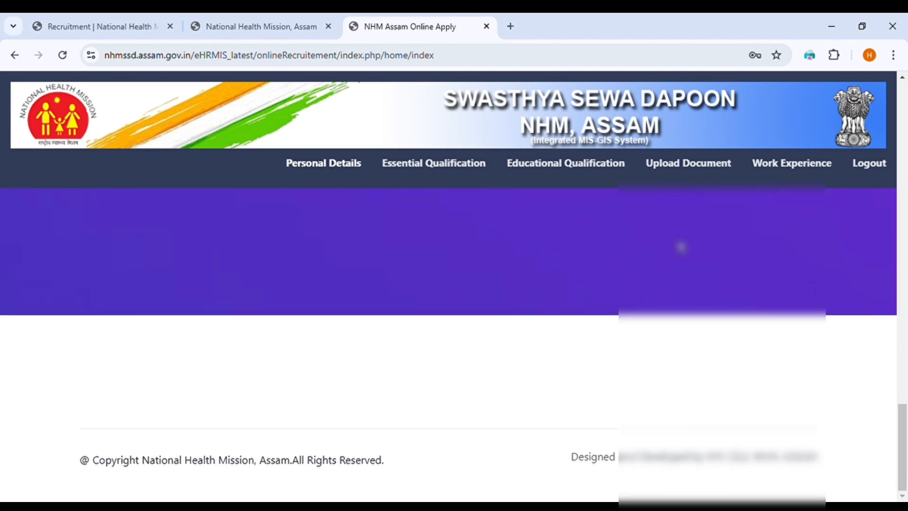
scroll(681, 247, up, 15)
scroll(679, 243, down, 13)
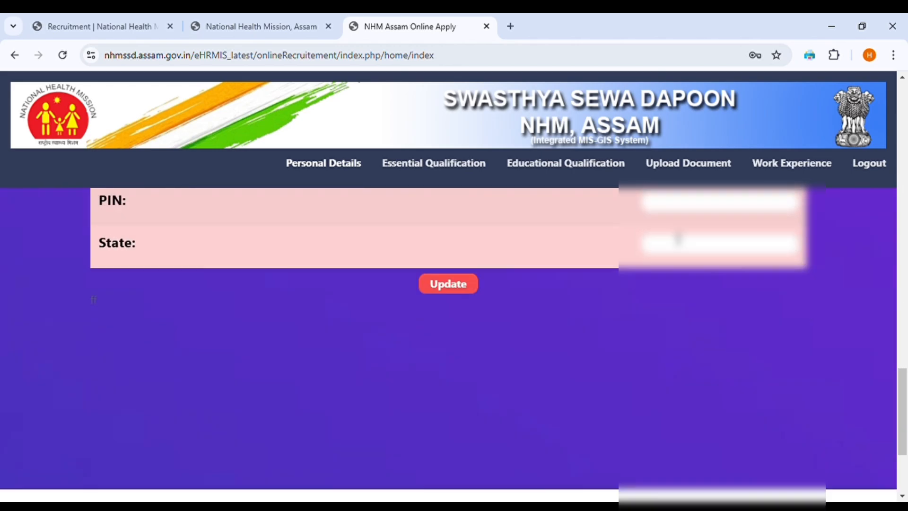
scroll(679, 239, down, 4)
scroll(680, 245, up, 18)
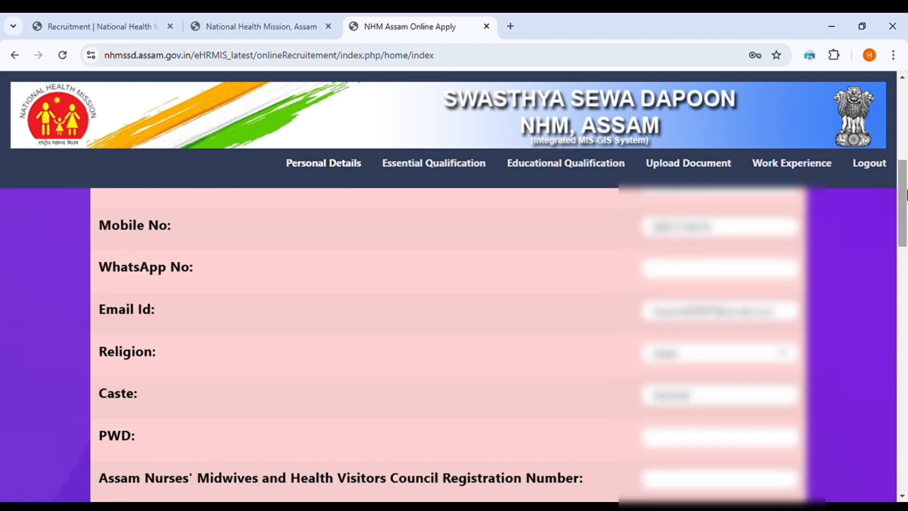
scroll(584, 258, up, 8)
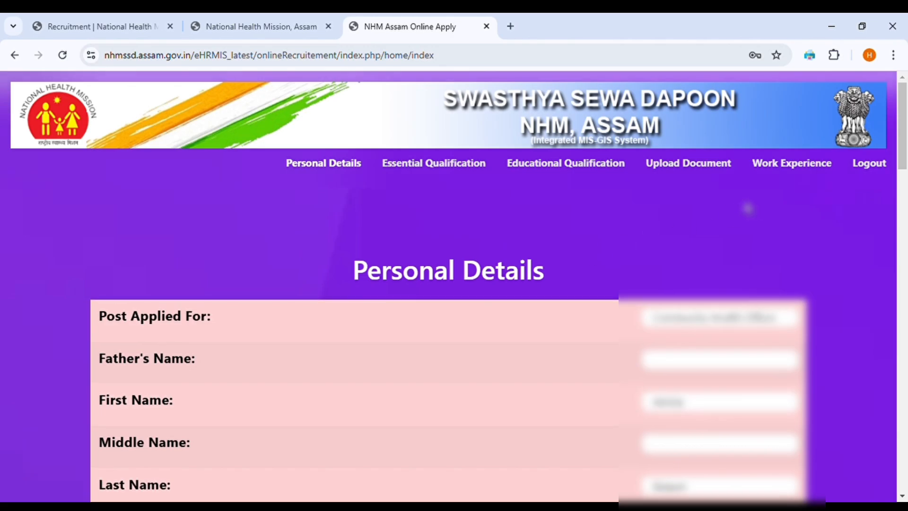
Step: Log out of the applicant account and examine the three stages under How does it work?
click(881, 169)
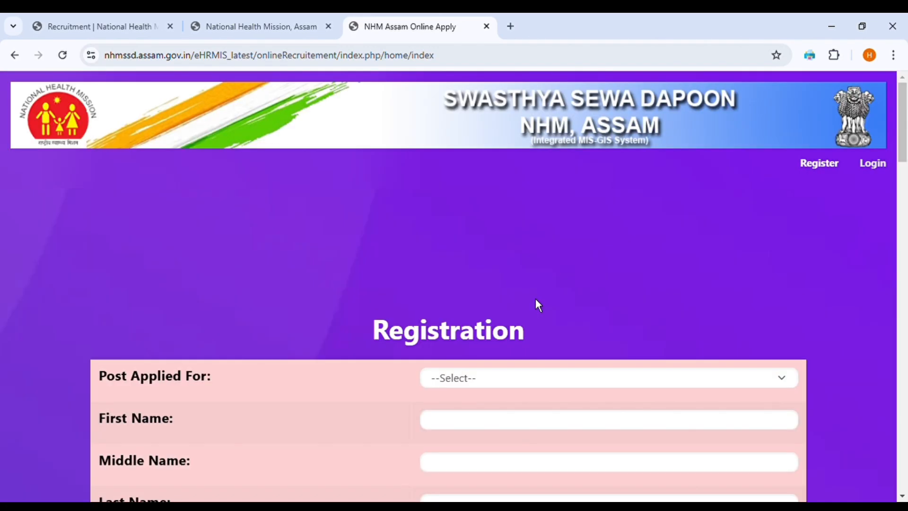
scroll(523, 306, down, 12)
scroll(523, 307, down, 10)
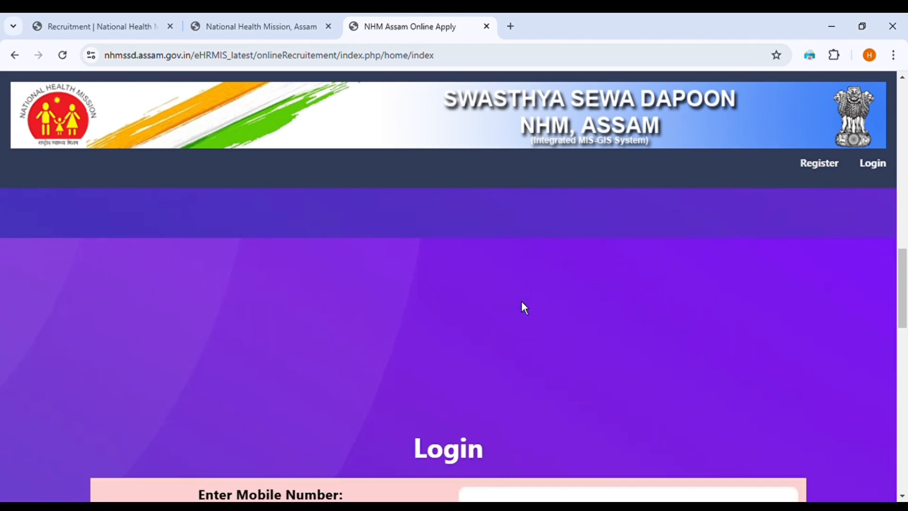
scroll(522, 308, up, 1)
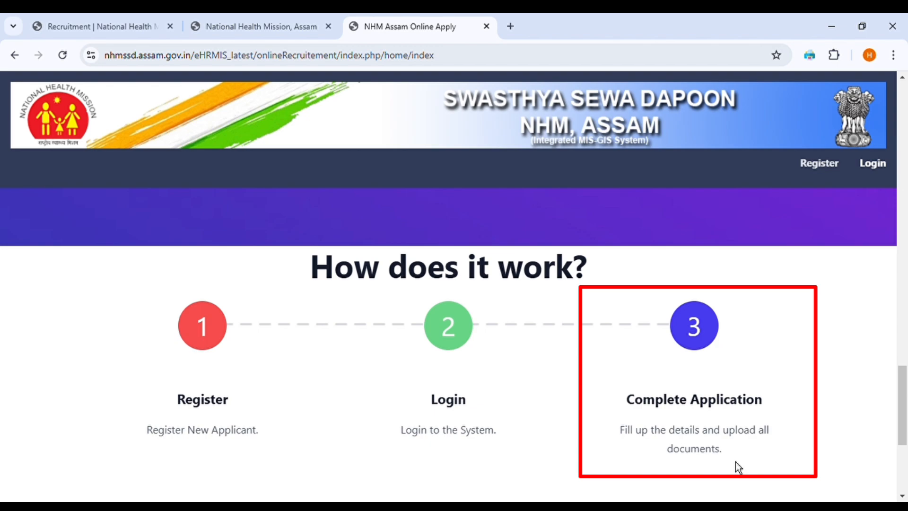
scroll(727, 468, down, 1)
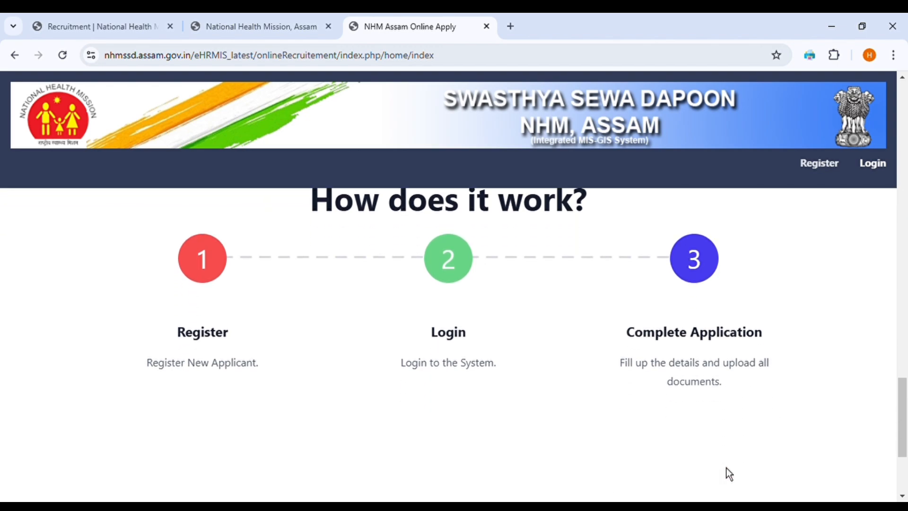
scroll(726, 467, up, 1)
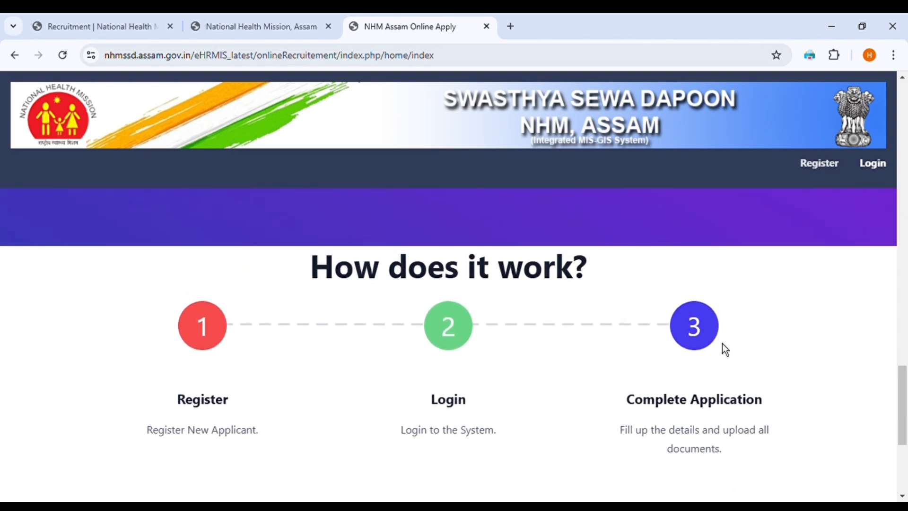